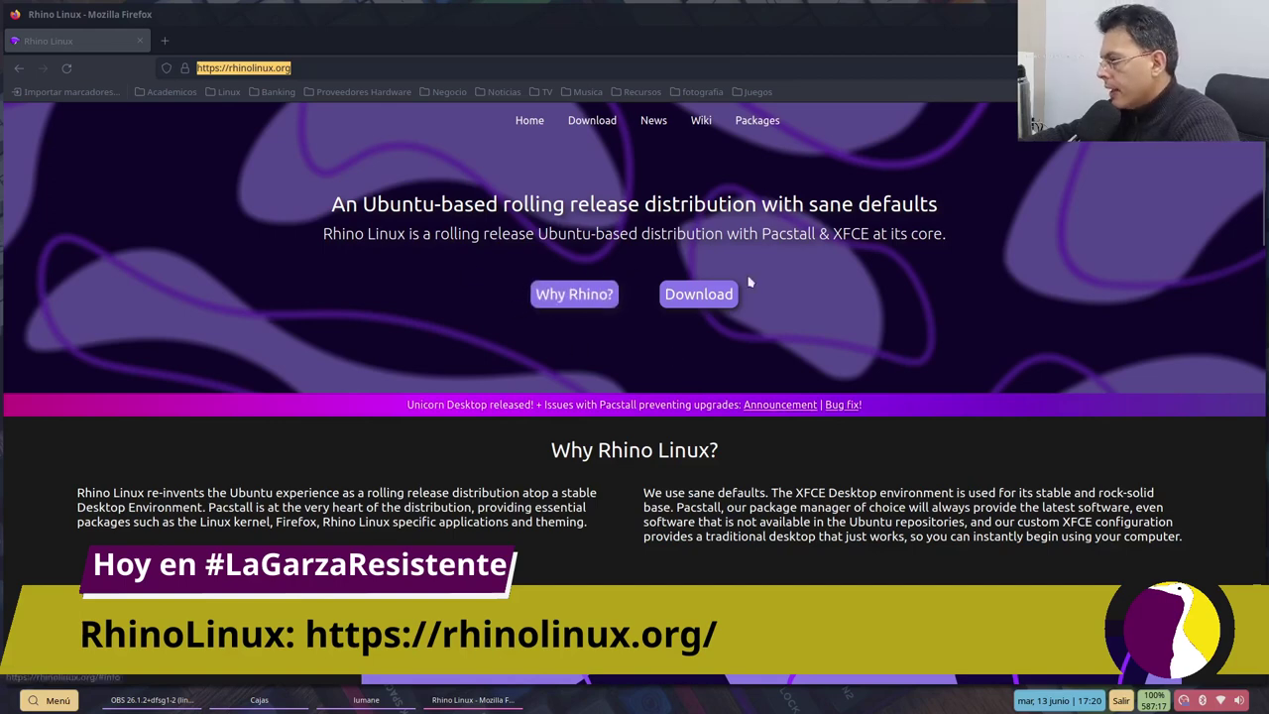
Read the Rhino Linux home page from its introduction through the section on the built-in Unicorn desktop
click(589, 228)
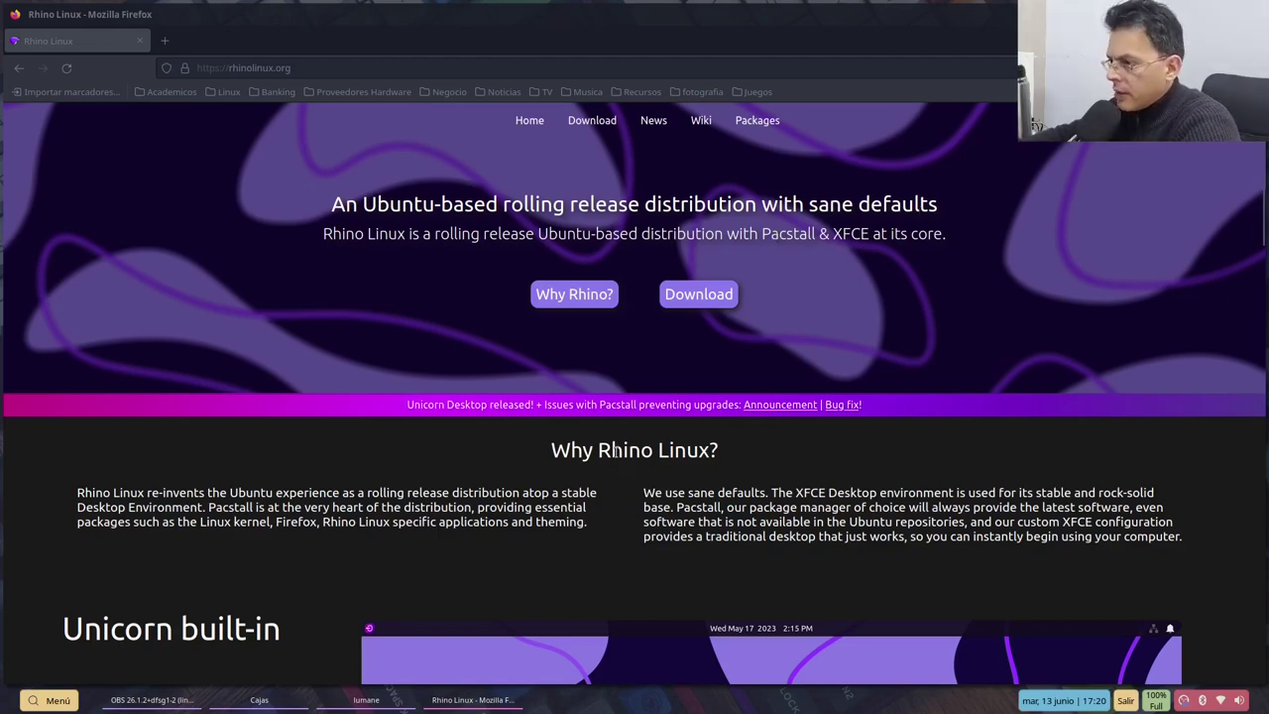
scroll(614, 449, down, 3)
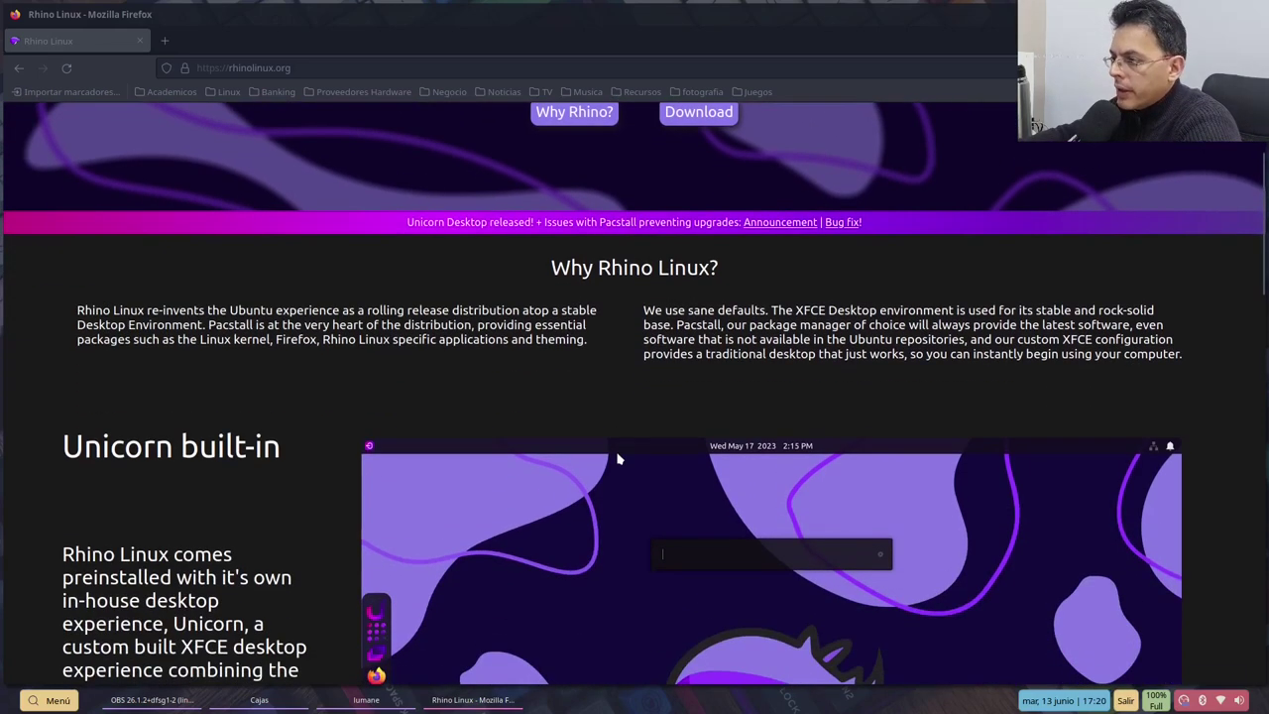
scroll(616, 458, up, 3)
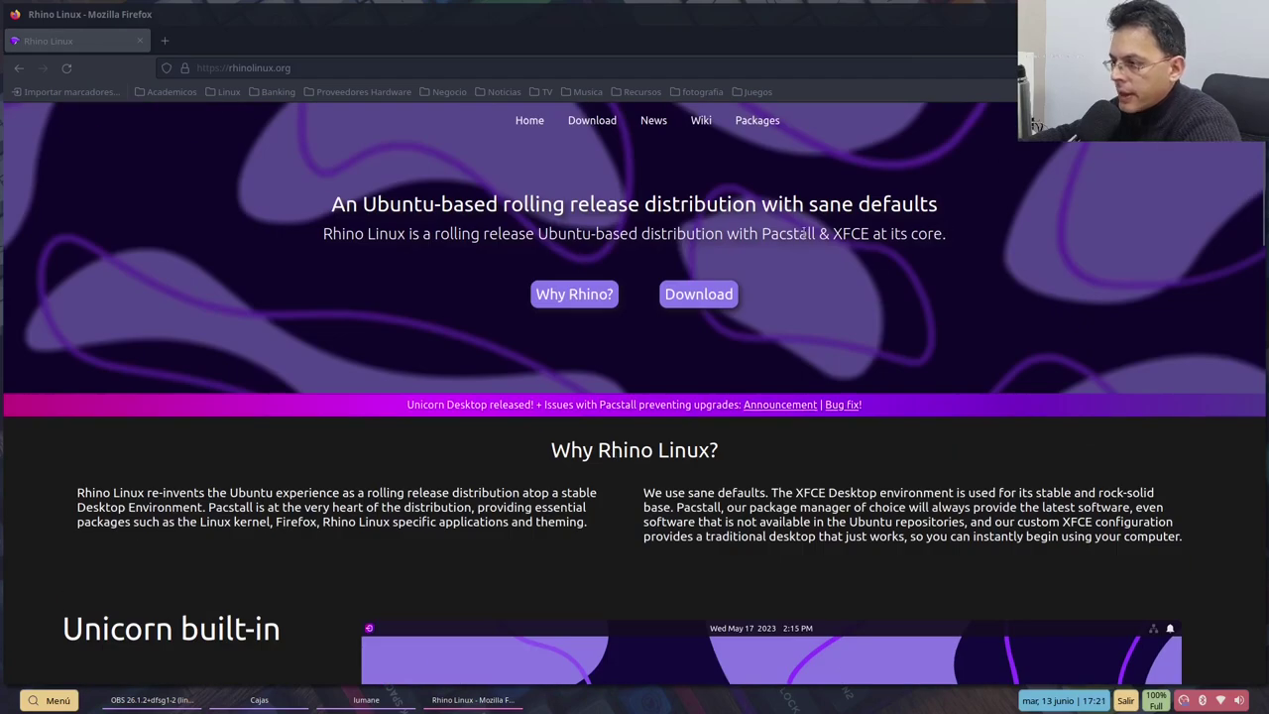
scroll(602, 507, down, 3)
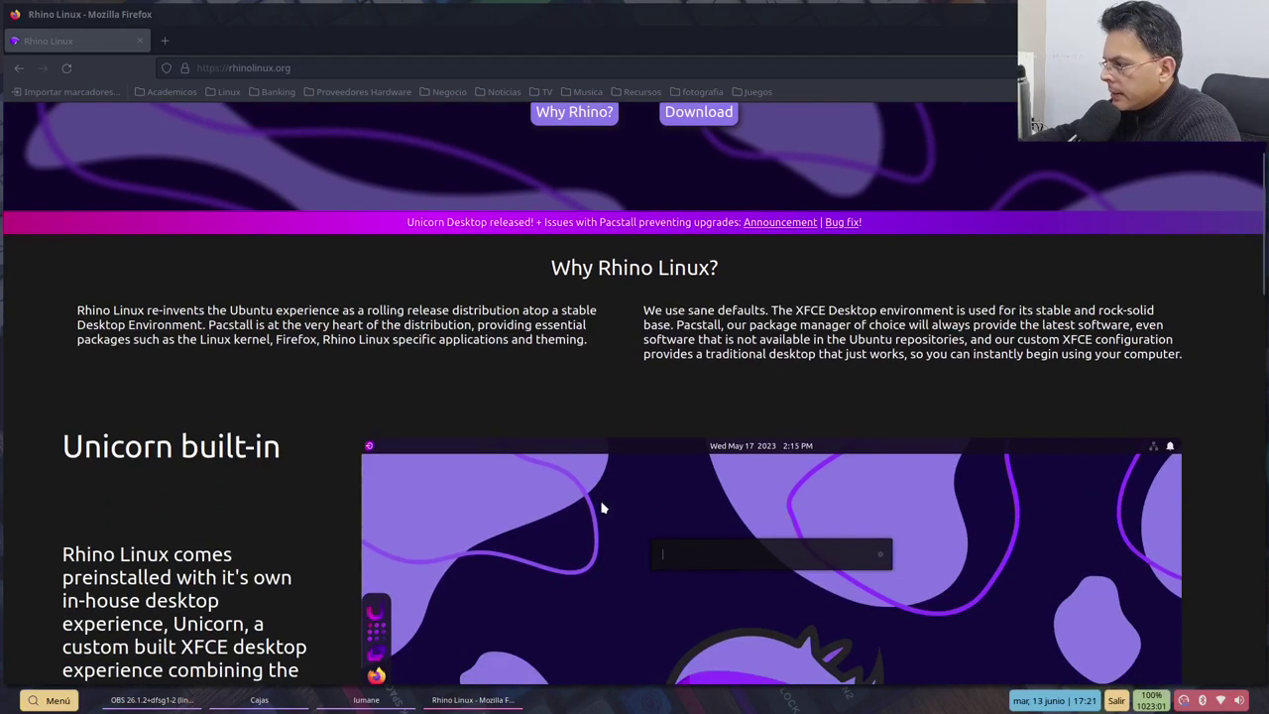
scroll(602, 508, down, 3)
scroll(601, 508, down, 2)
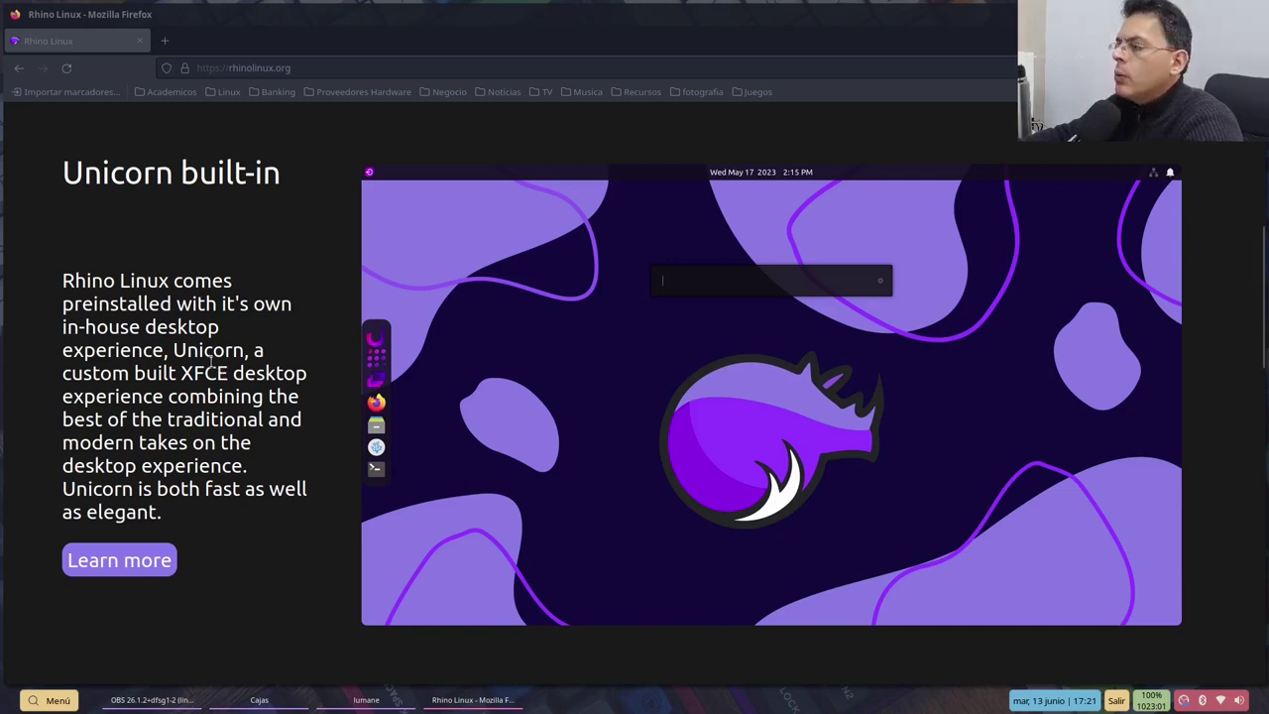
double_click(151, 376)
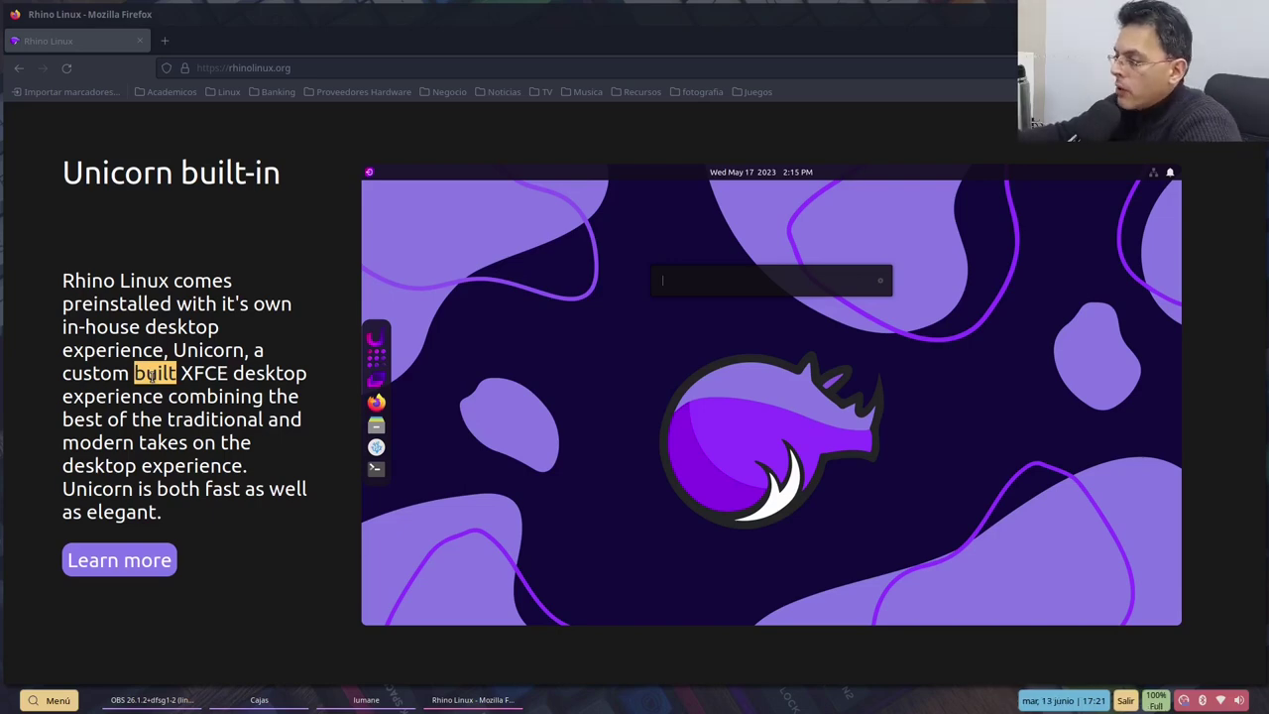
Review the home page sections on rhino-setup's package manager options and the rhino-pkg wrapper
scroll(258, 515, down, 5)
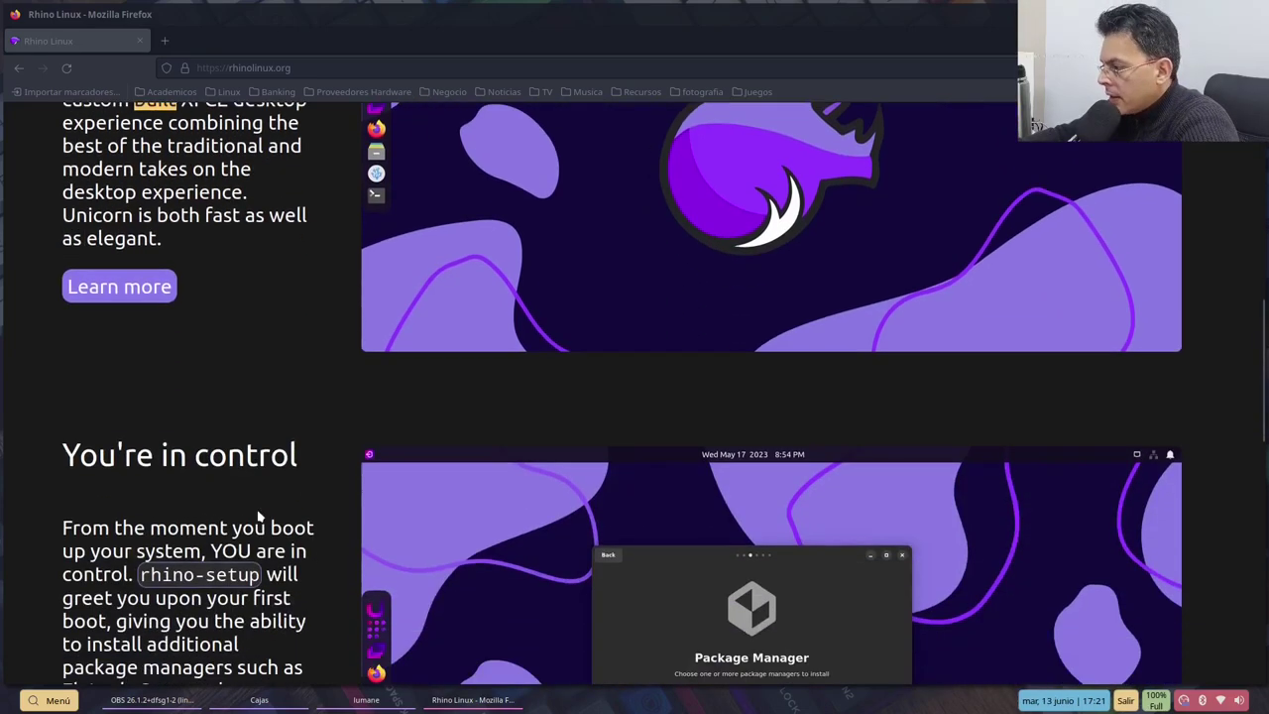
scroll(256, 510, down, 1)
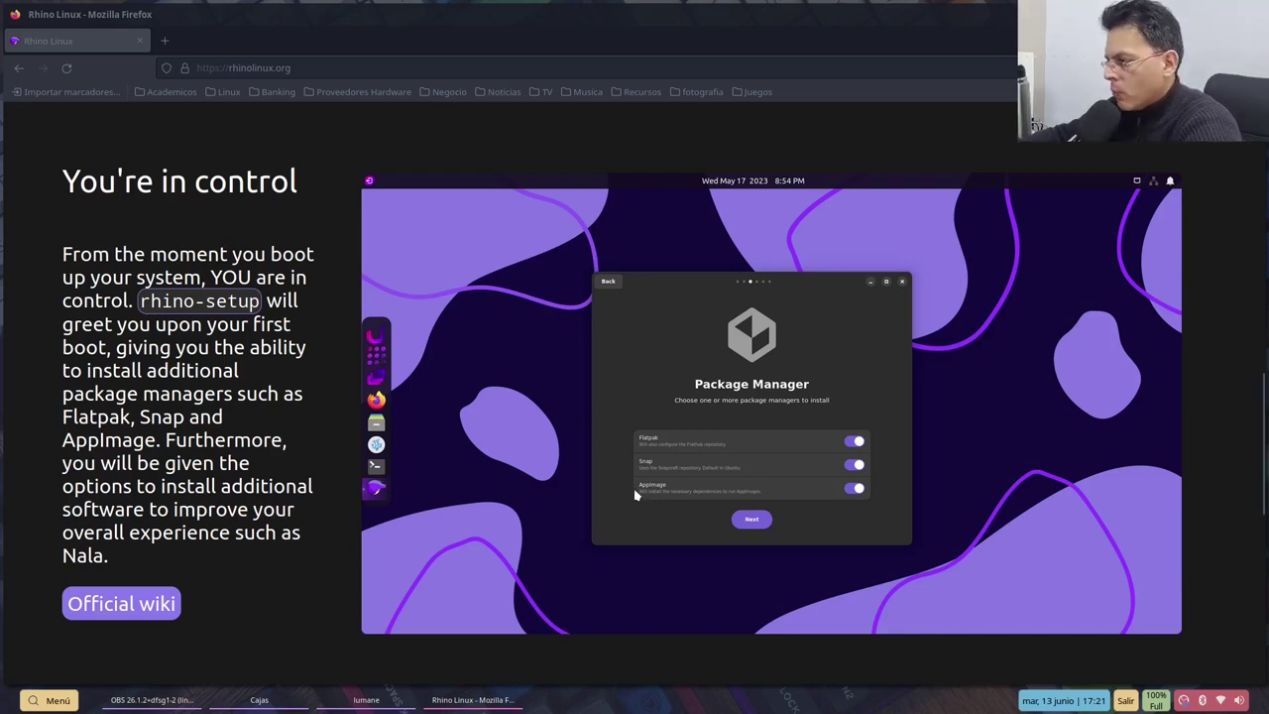
scroll(284, 527, up, 3)
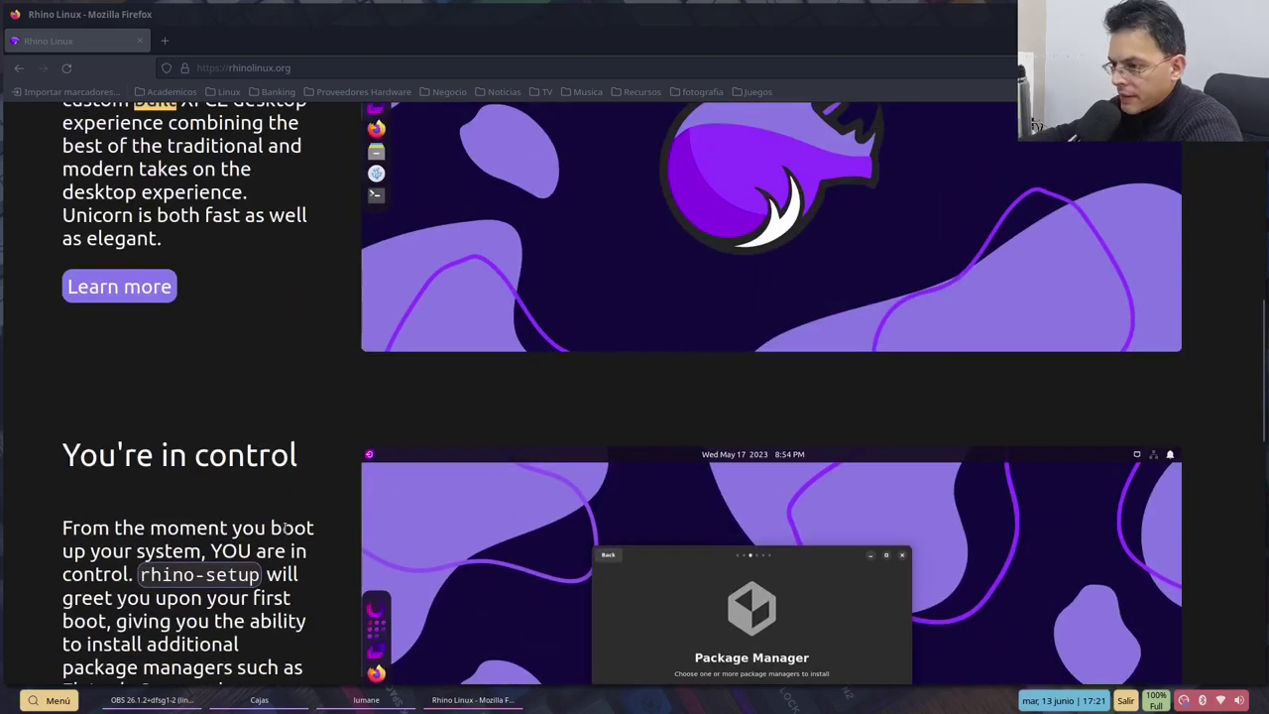
scroll(284, 527, down, 4)
scroll(284, 527, down, 5)
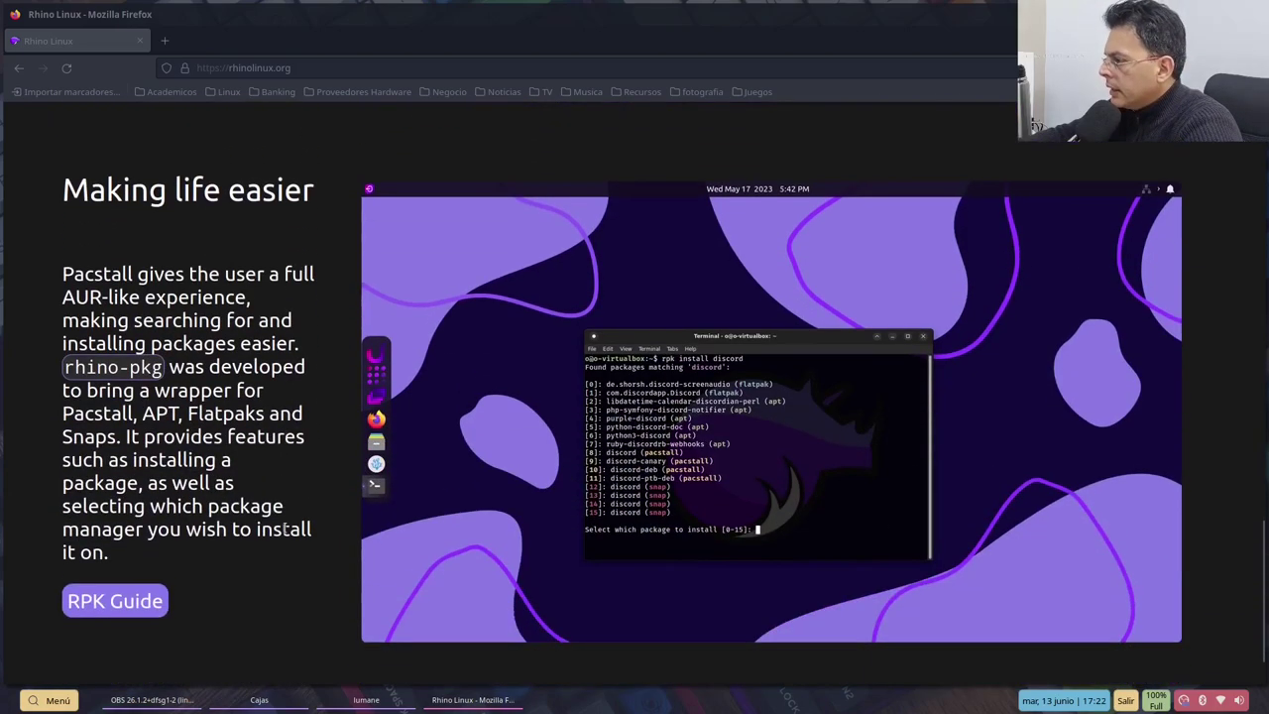
scroll(284, 529, down, 2)
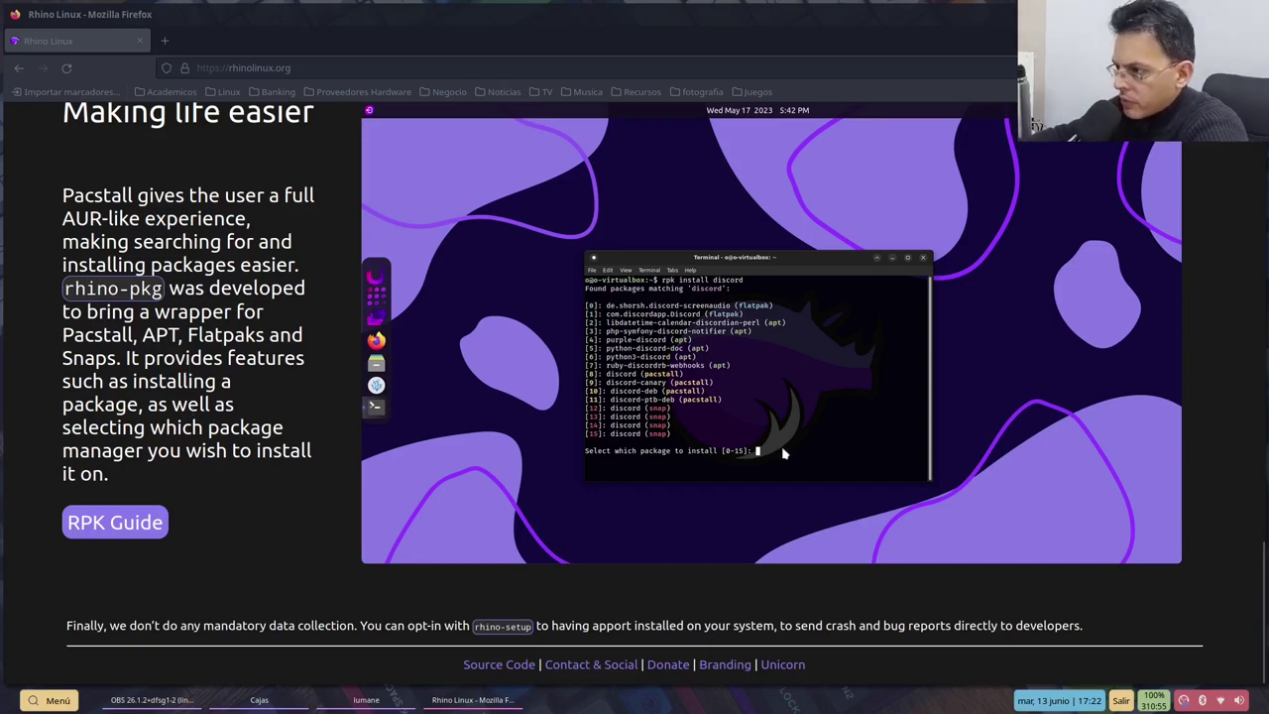
scroll(287, 366, up, 15)
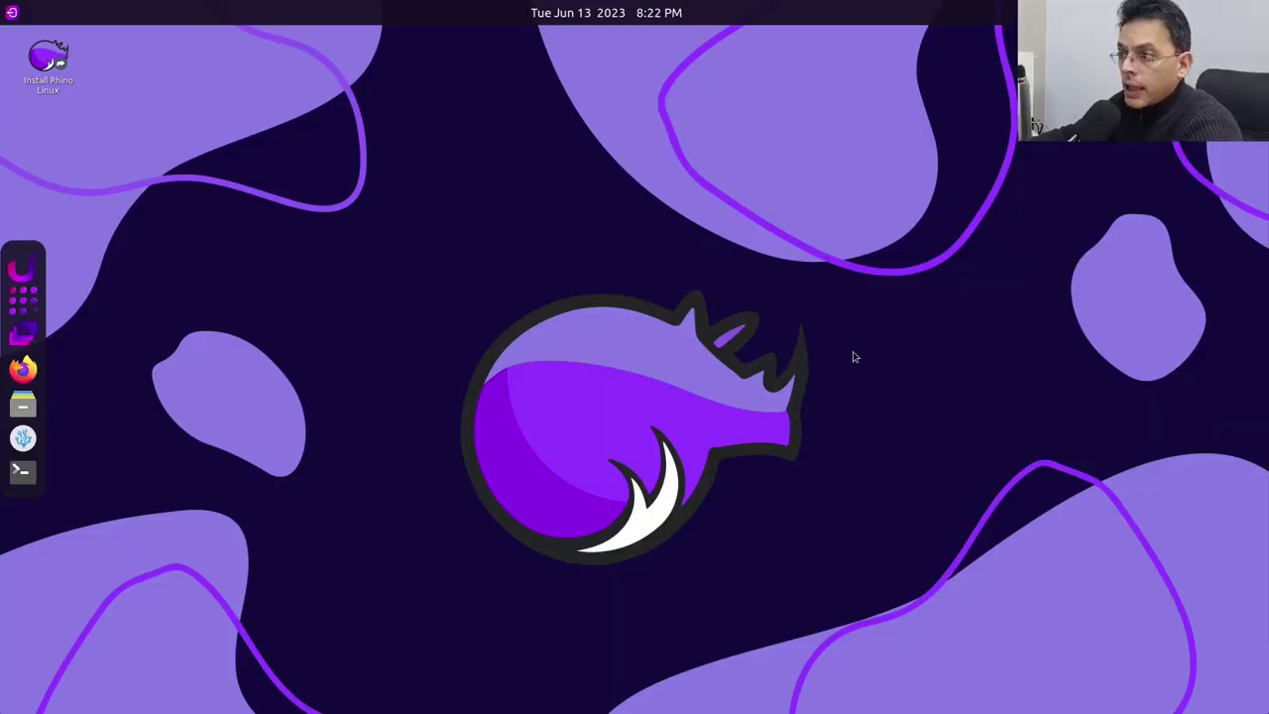
Launch the Rhino Linux installer, choose español de España as its language and continue to the location settings
double_click(54, 69)
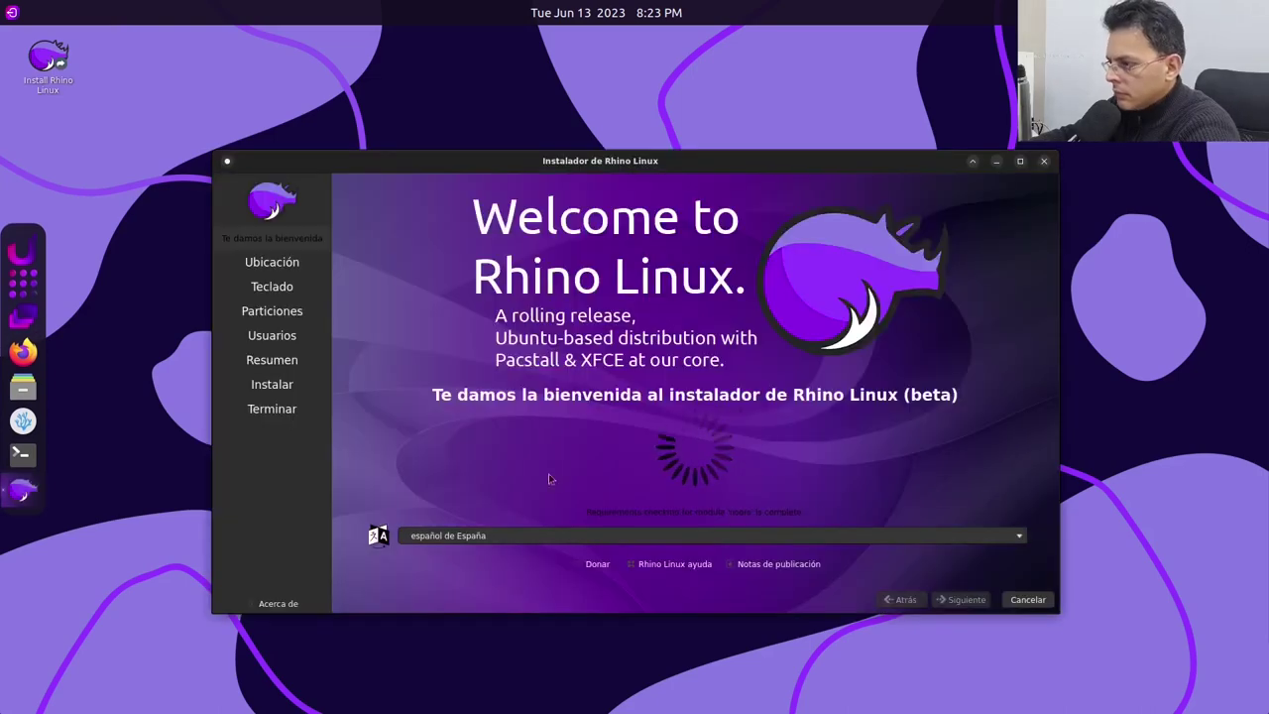
click(640, 536)
click(530, 180)
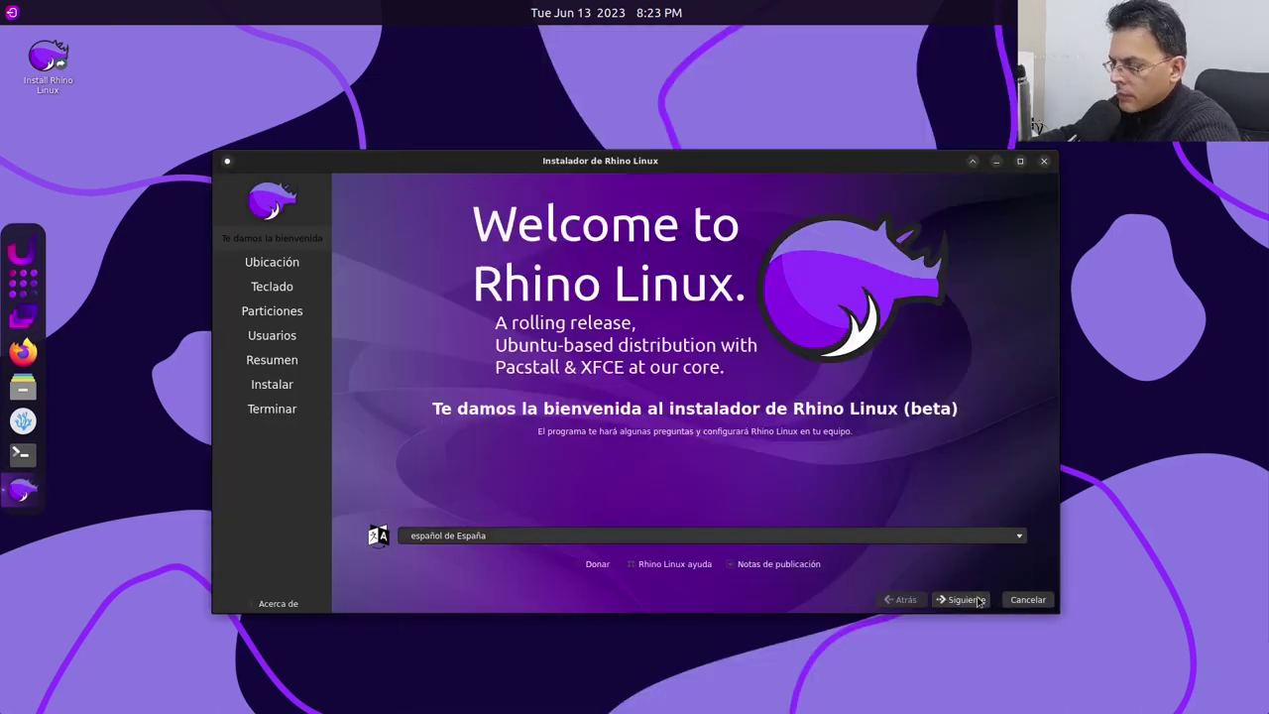
click(961, 599)
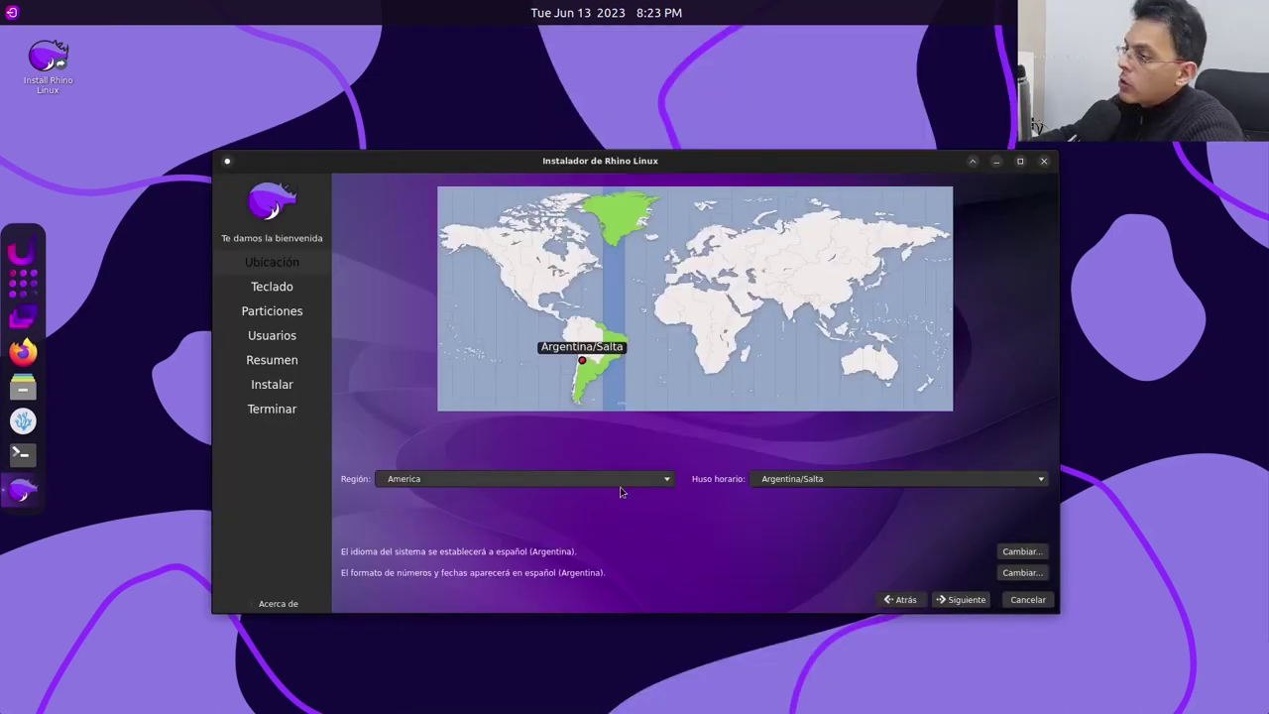
Accept America and Argentina/Salta as the time zone, and set the keyboard layout to Spanish (Latin American), Default
click(953, 602)
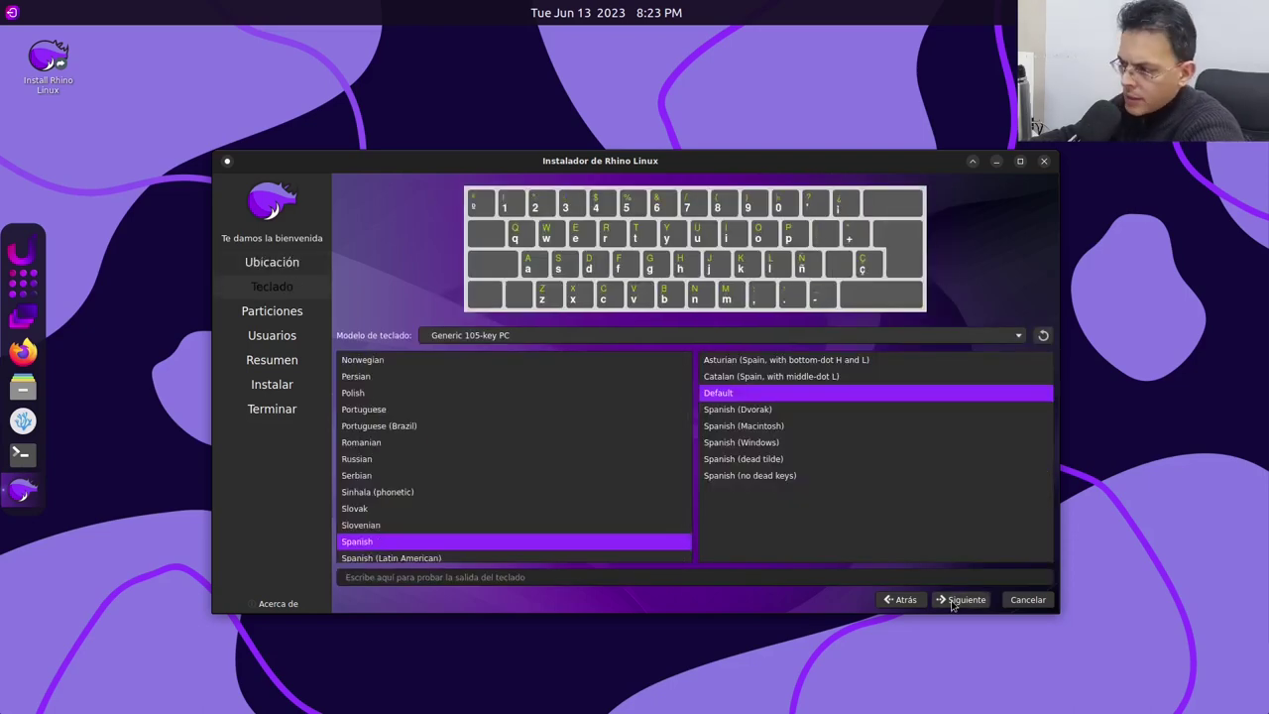
click(574, 557)
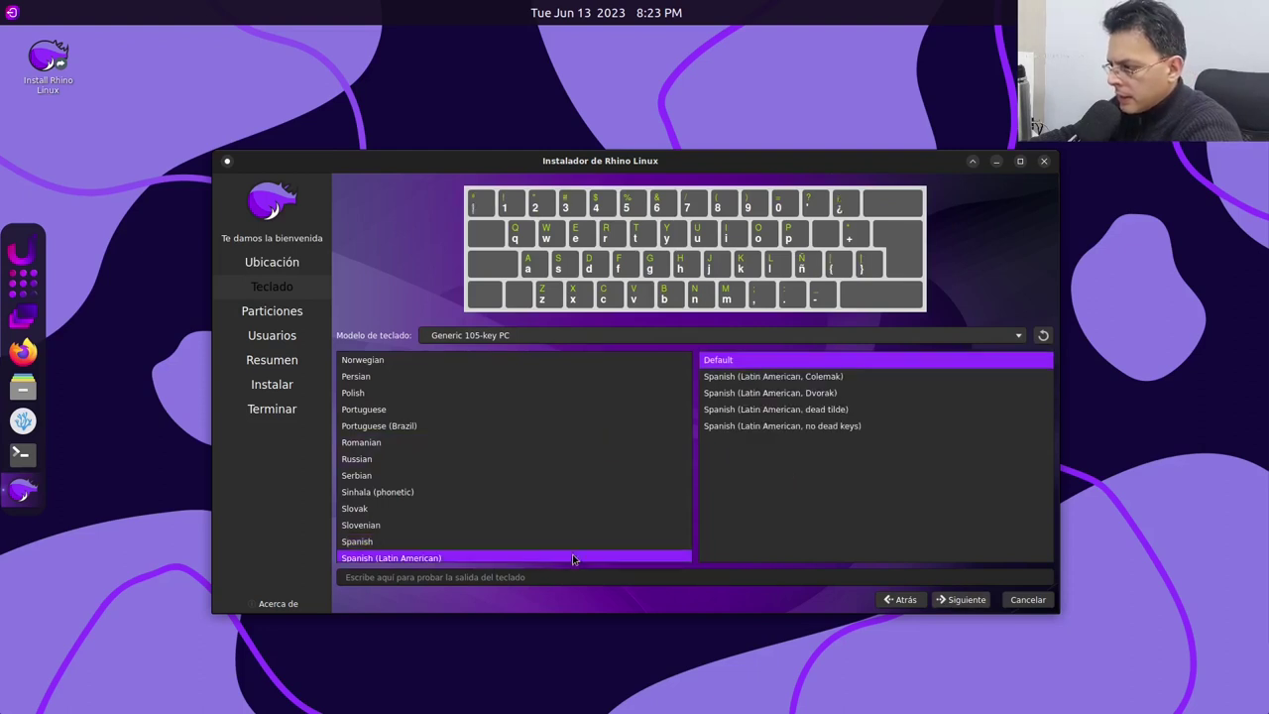
click(960, 602)
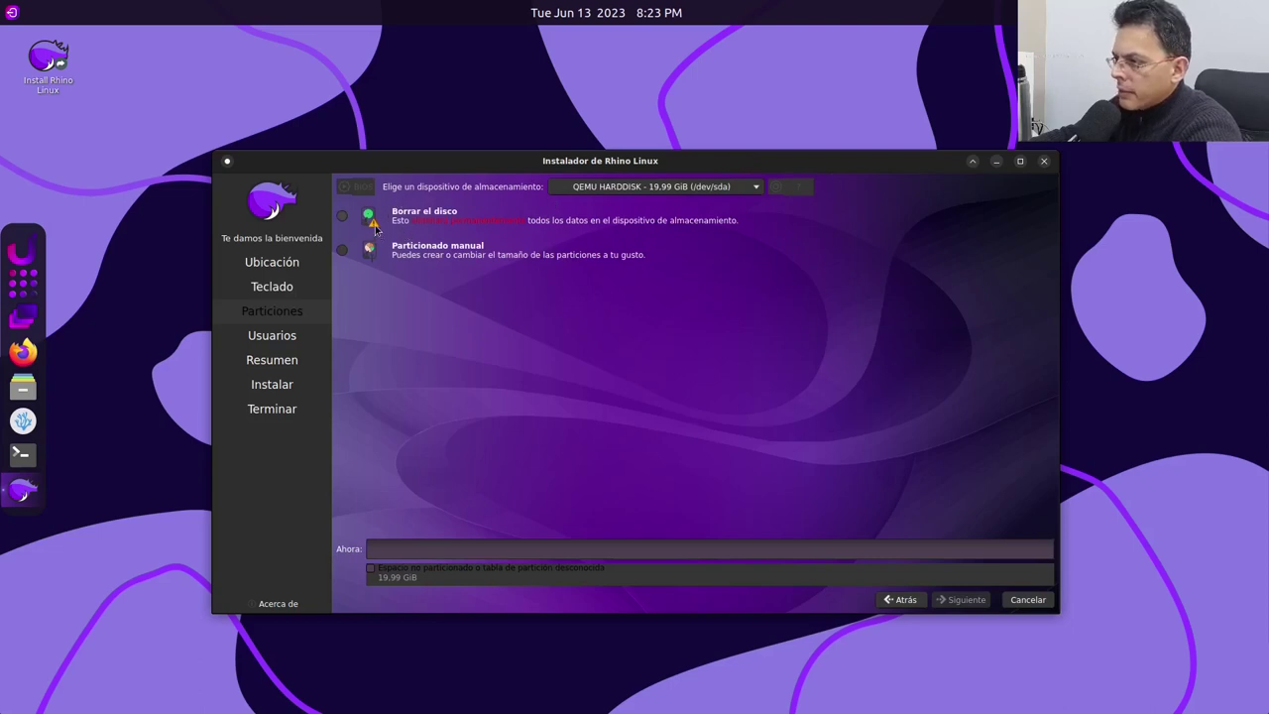
Choose to erase the whole QEMU HARDDISK (/dev/sda), keeping swap in a file, and accept the partitioning
click(343, 217)
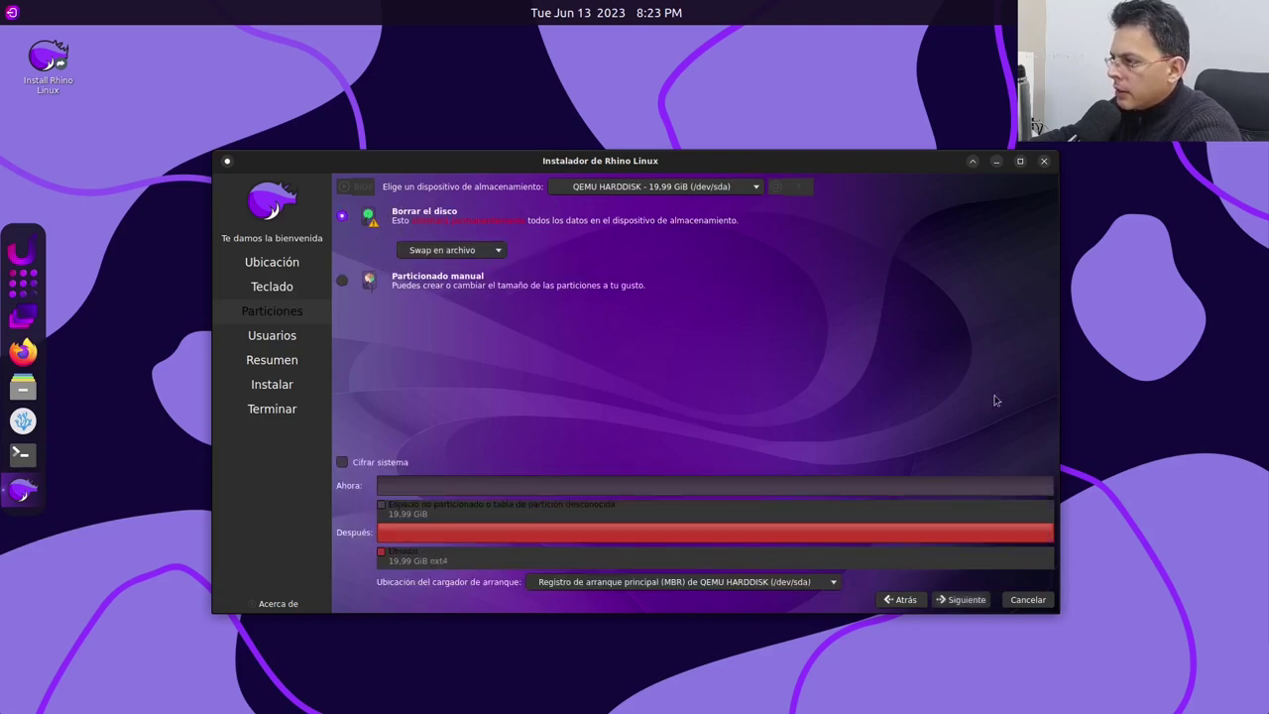
click(954, 599)
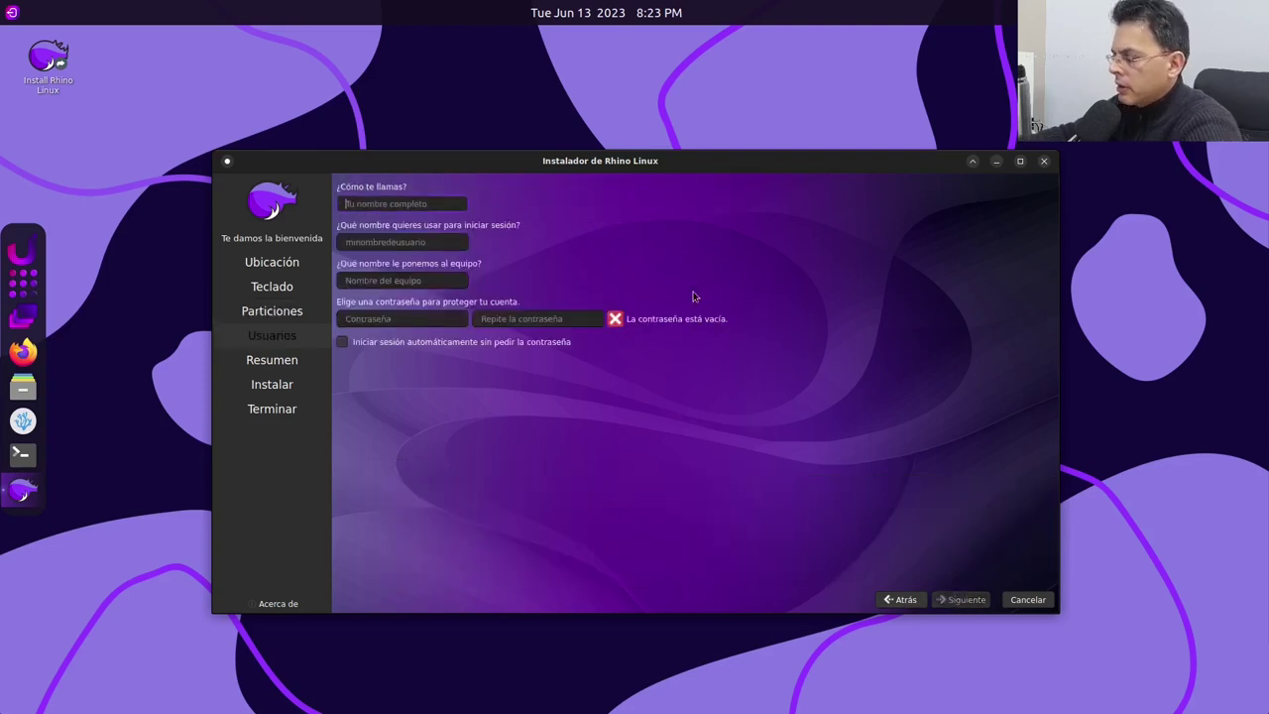
Fill in the user's full name, keep the suggested login and computer names, and enter the account password twice
text(LGR)
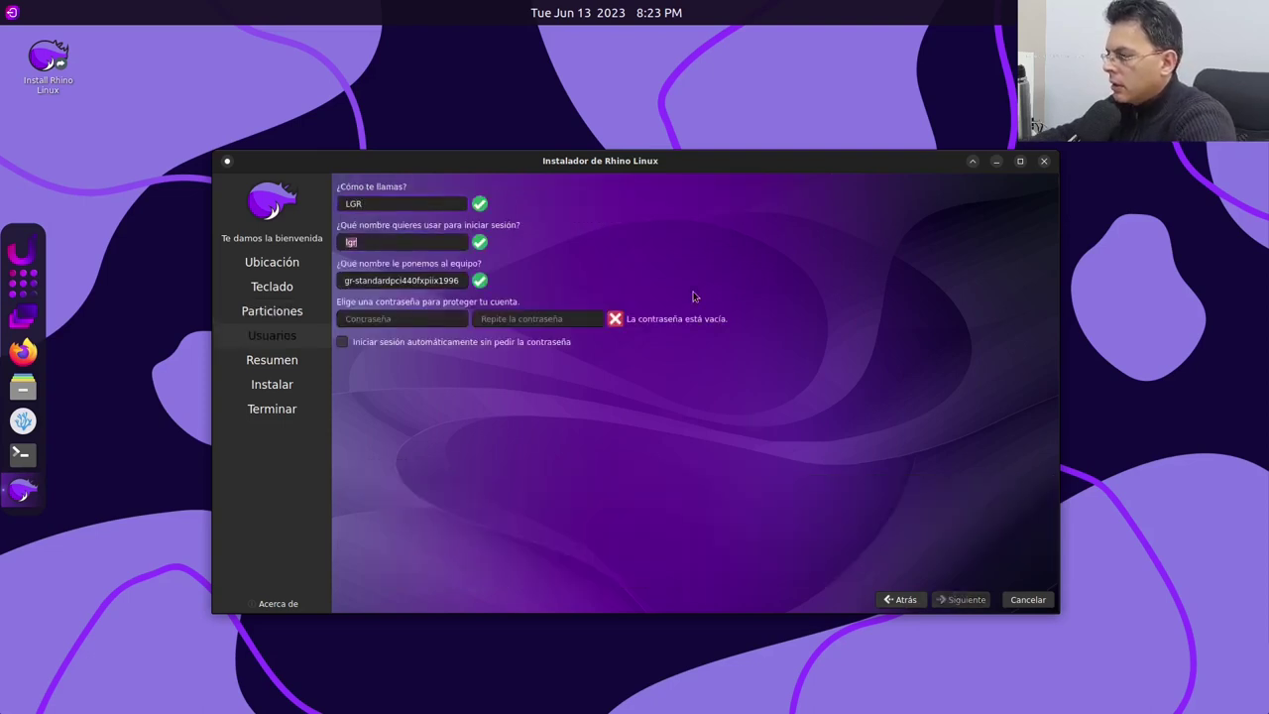
key(Tab)
key(Tab)
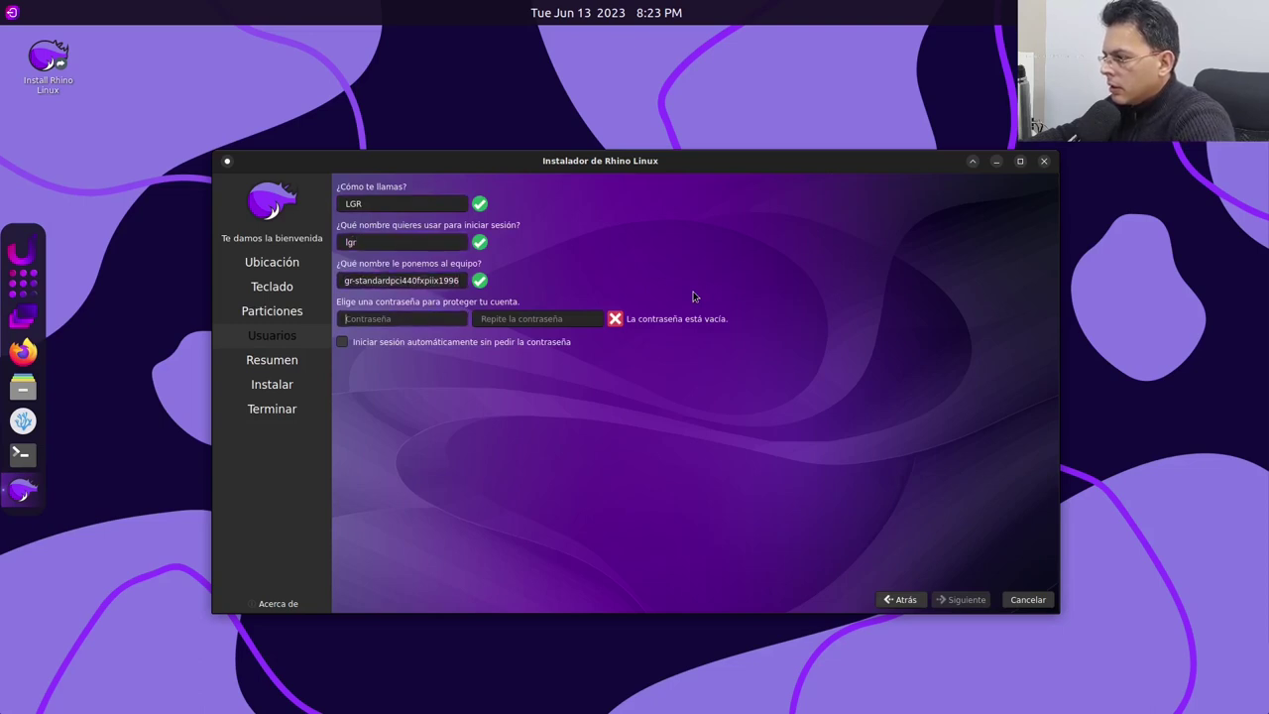
text(••••)
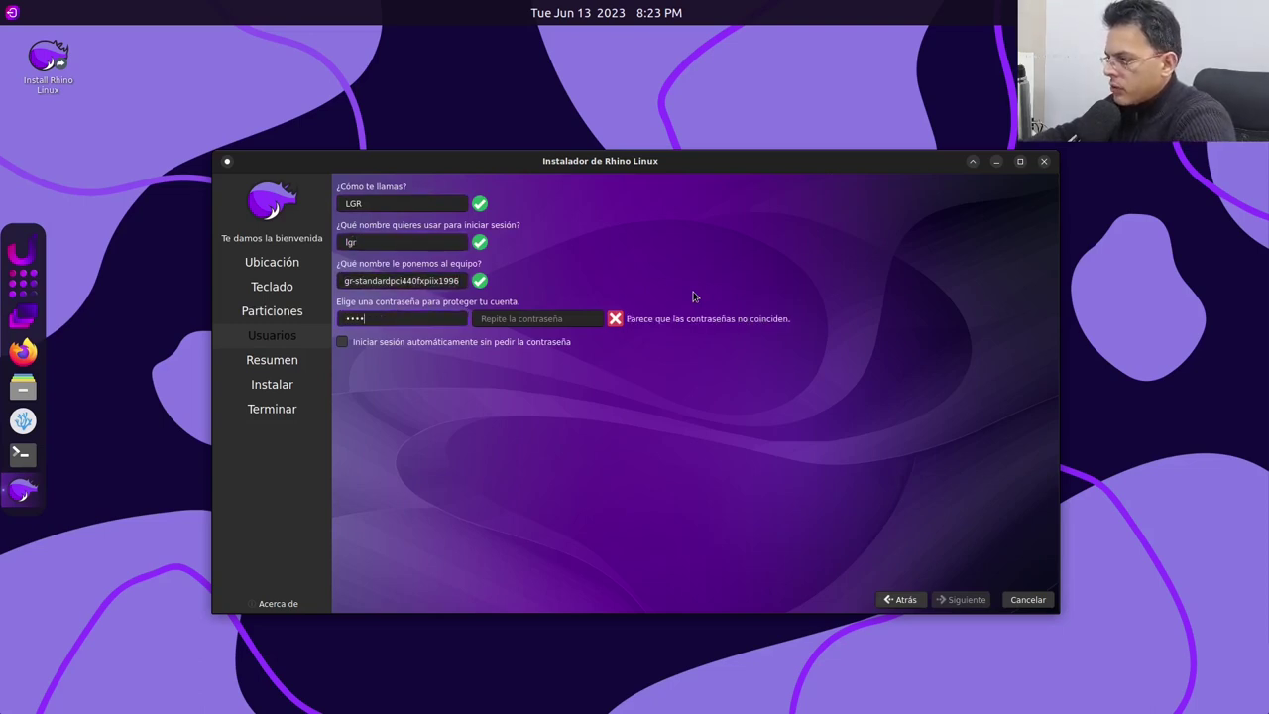
key(Tab)
text(••••)
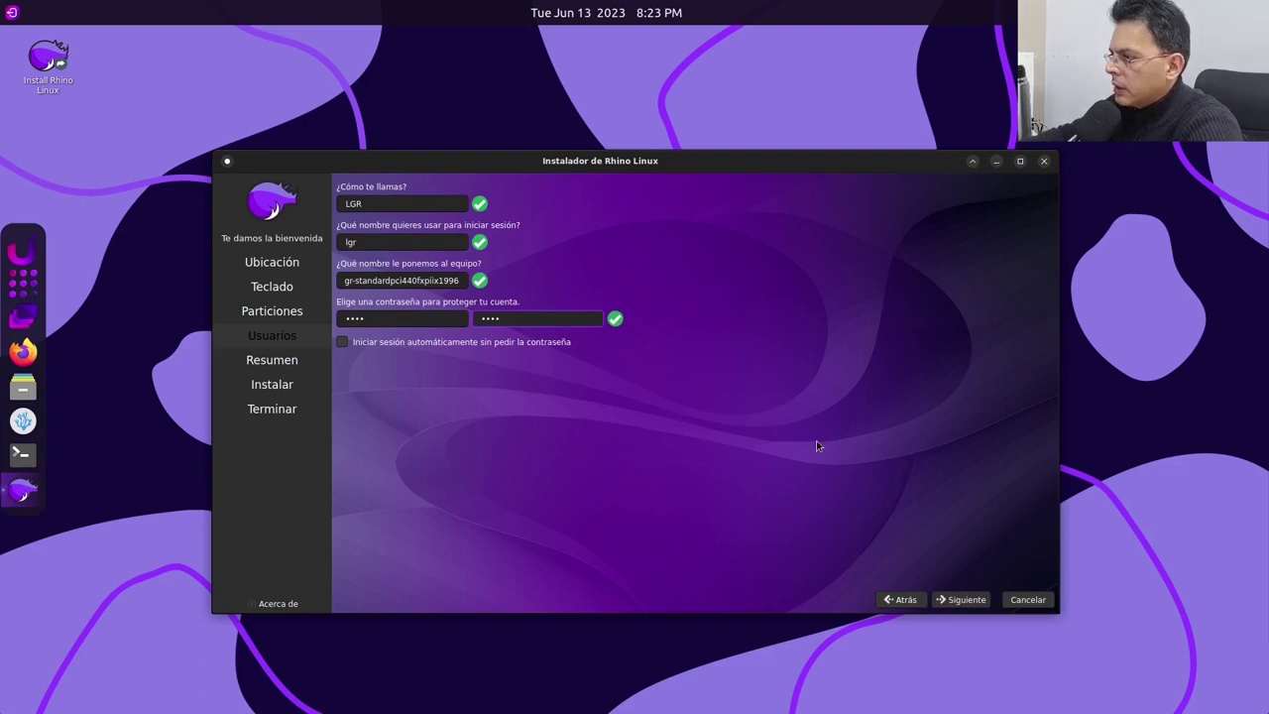
click(963, 599)
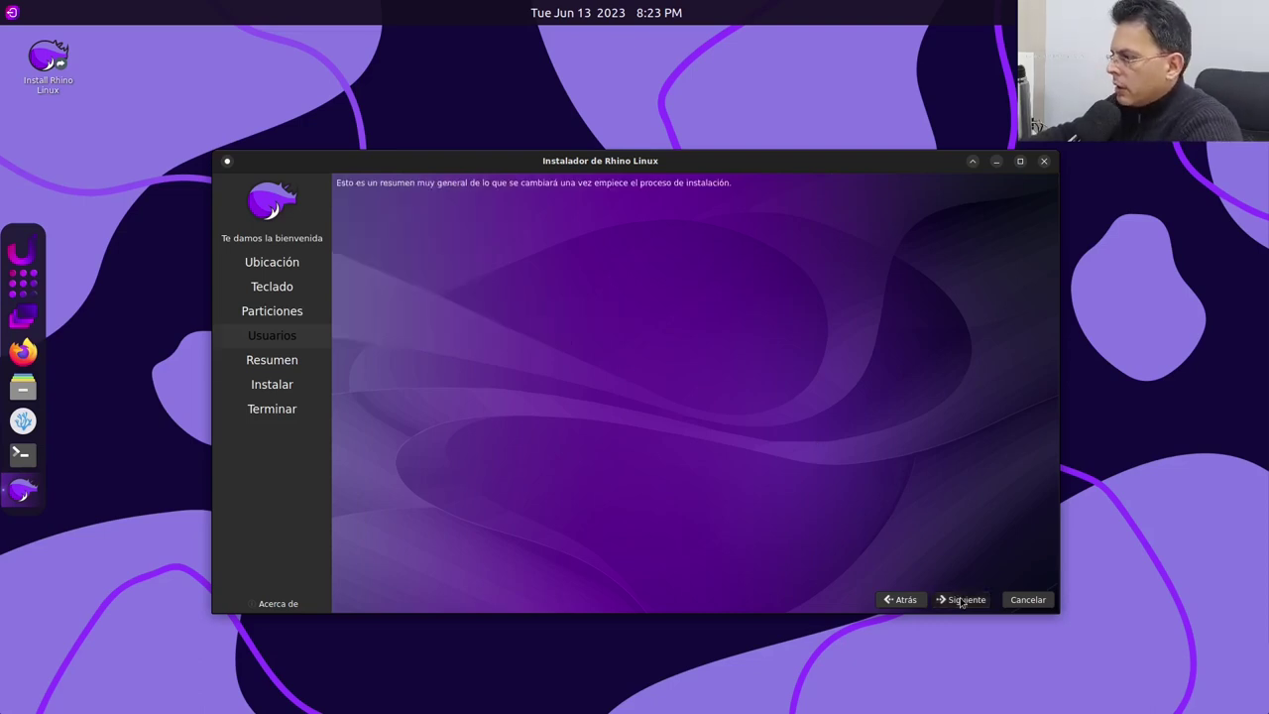
Start the installation from the summary and confirm that the disk changes may be made
click(961, 600)
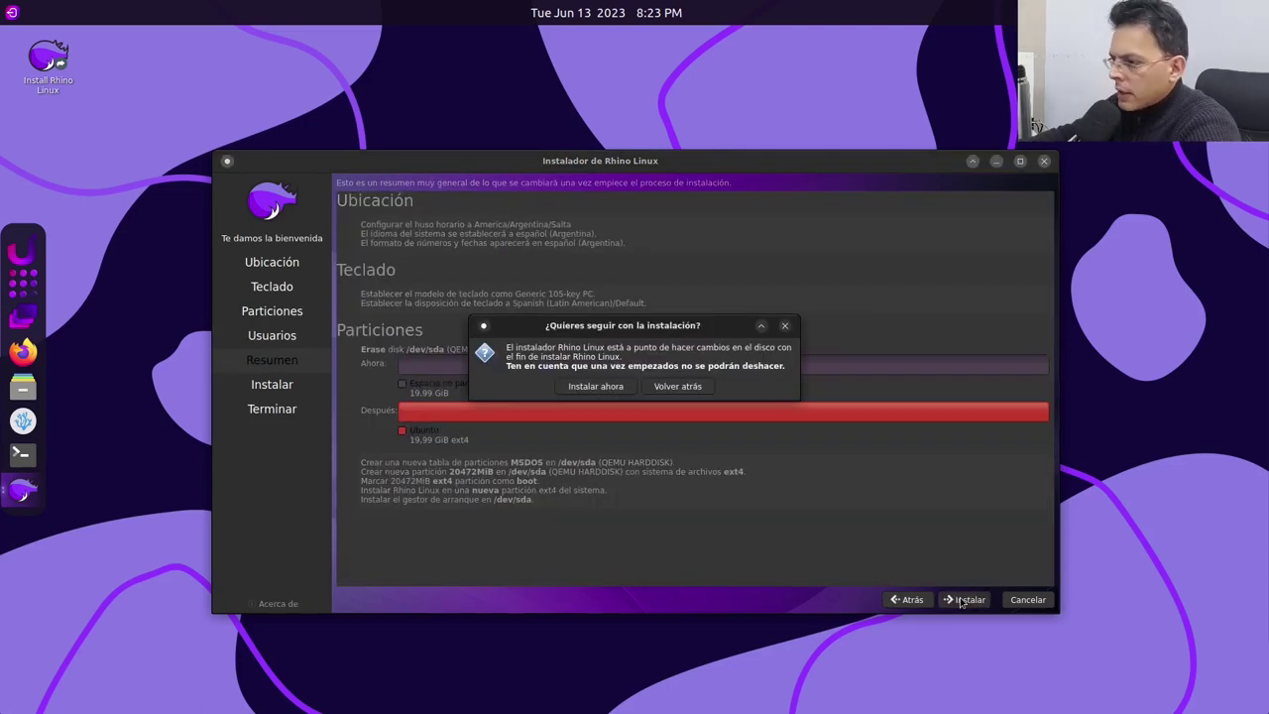
click(614, 391)
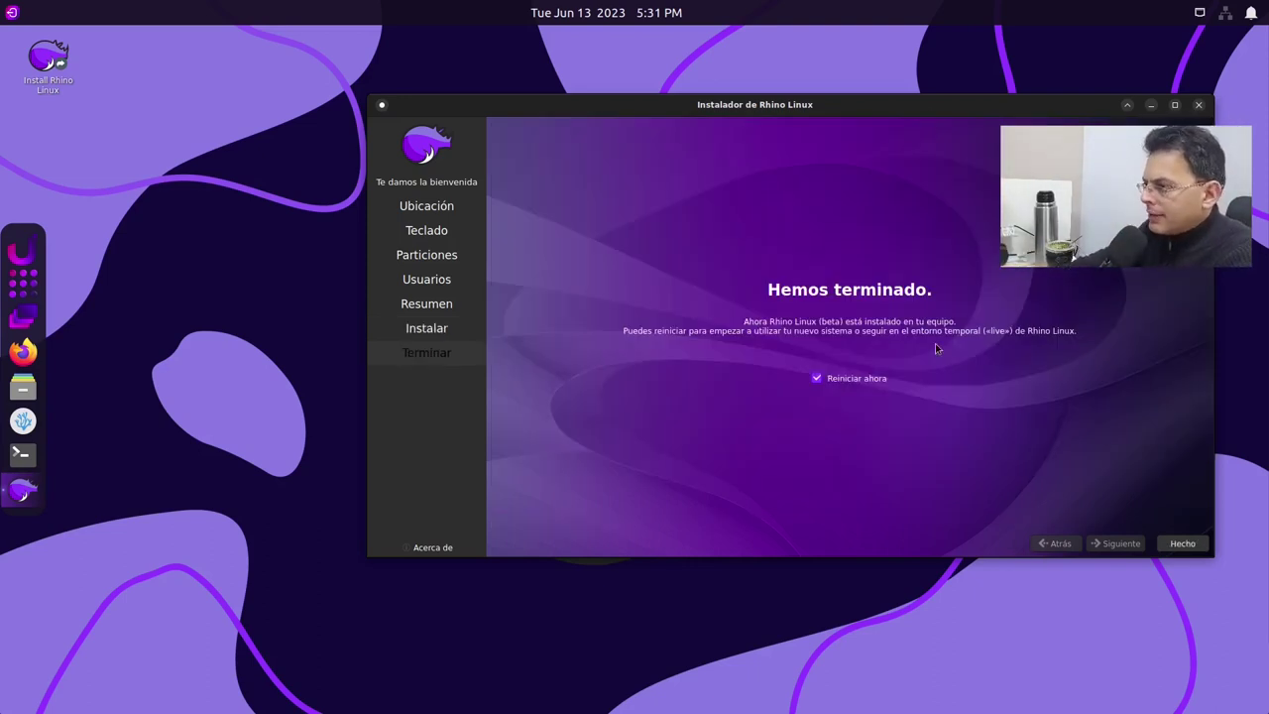
Finish the completed installation with the option to restart immediately left enabled
drag(893, 114, 696, 150)
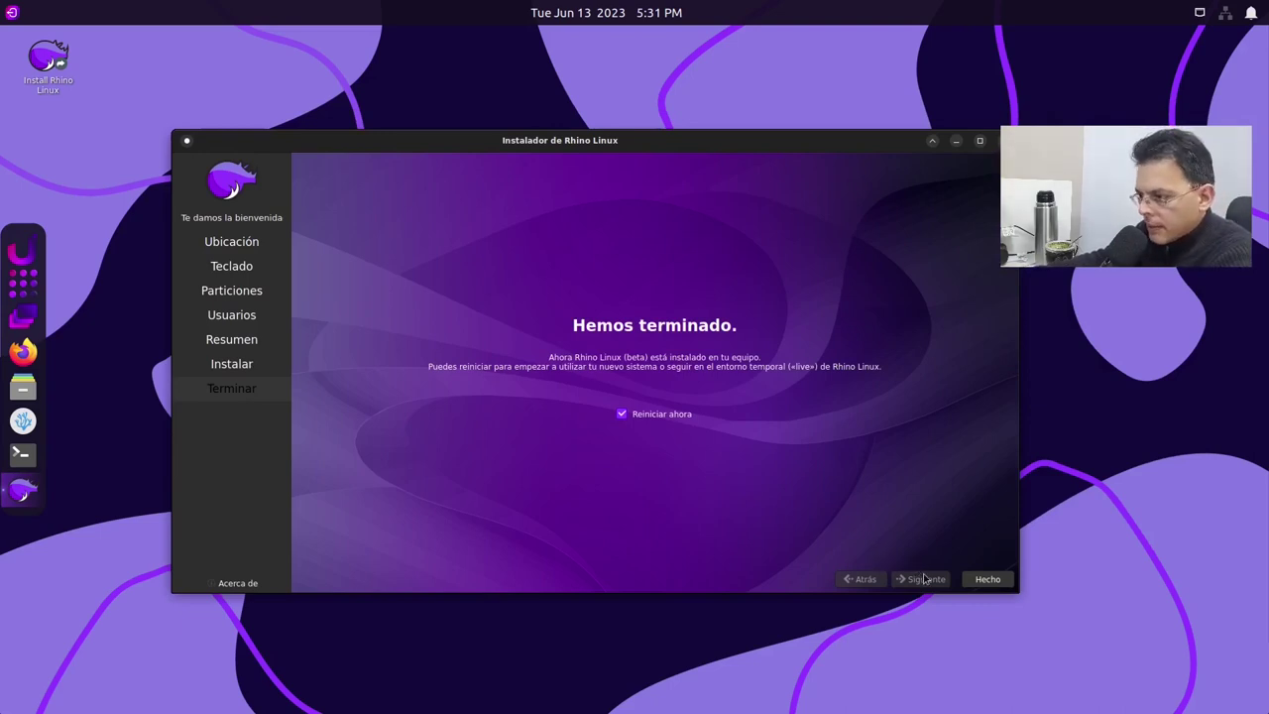
click(983, 580)
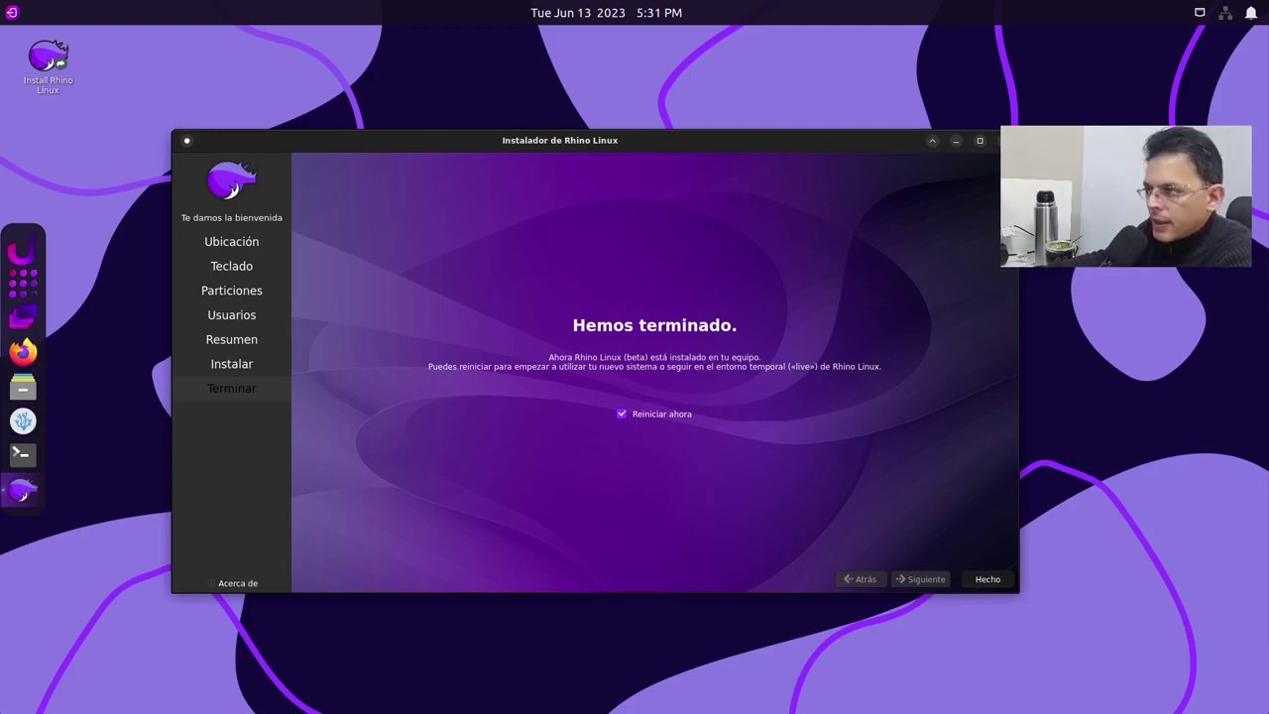